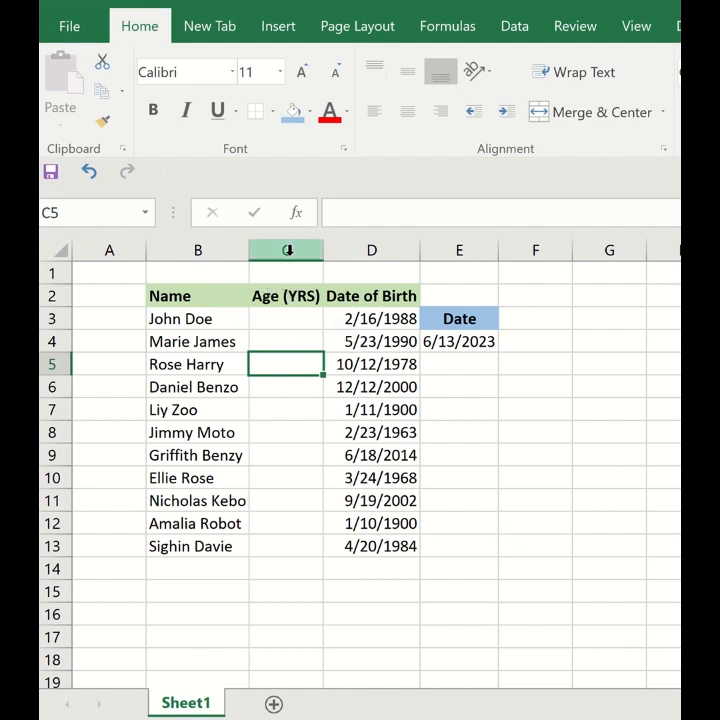
click(290, 249)
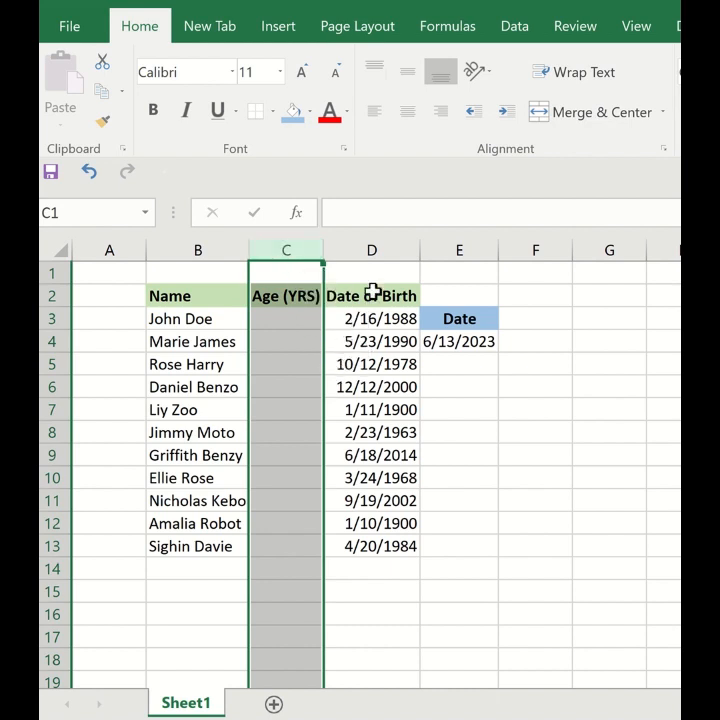
click(379, 250)
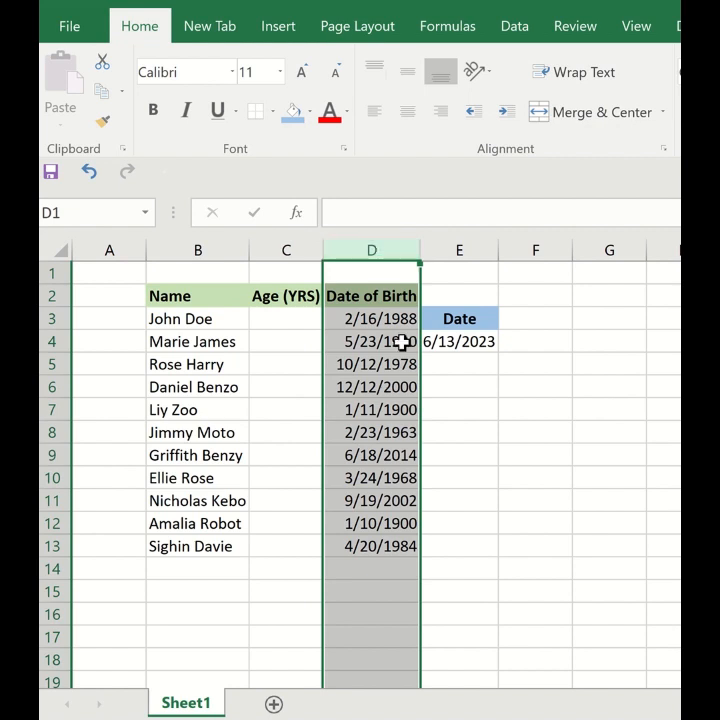
click(467, 250)
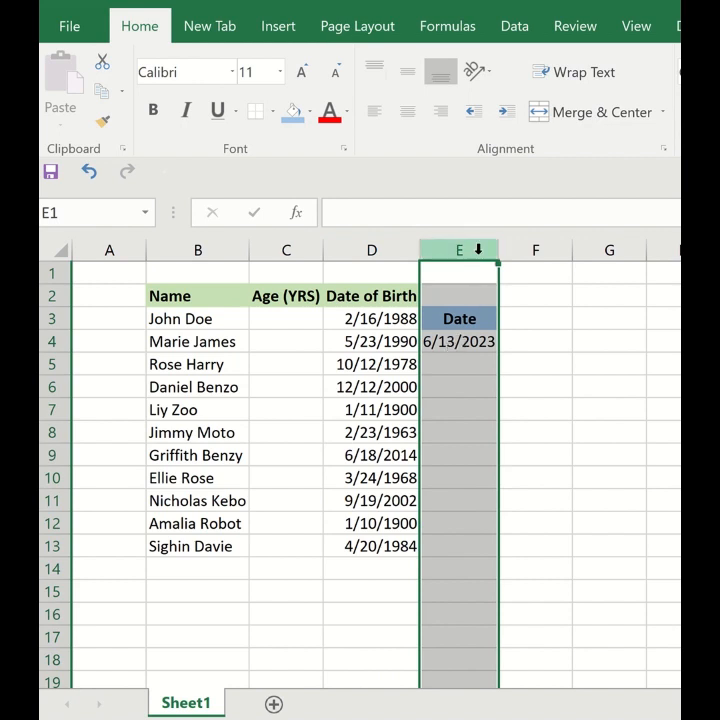
- Change the header in cell E3 to "Today Date"
click(464, 319)
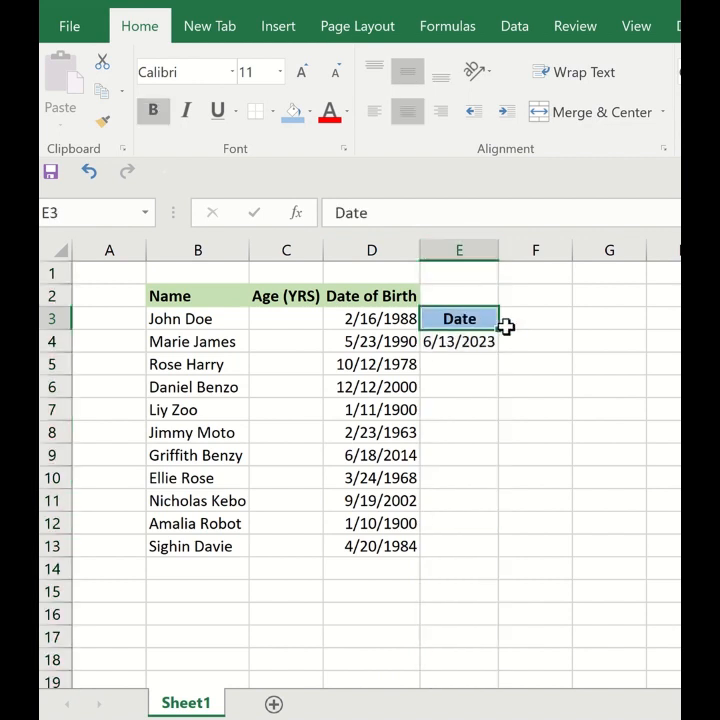
text(T)
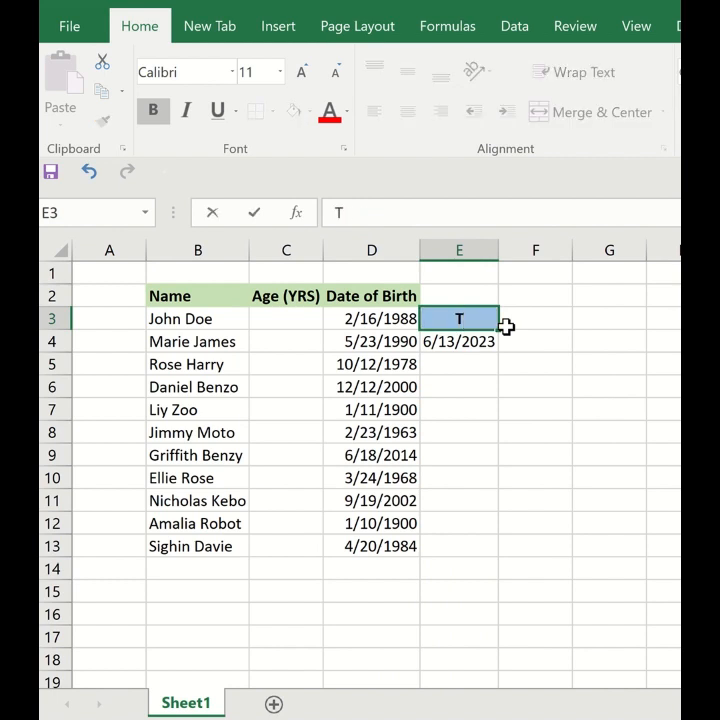
text(oday Da)
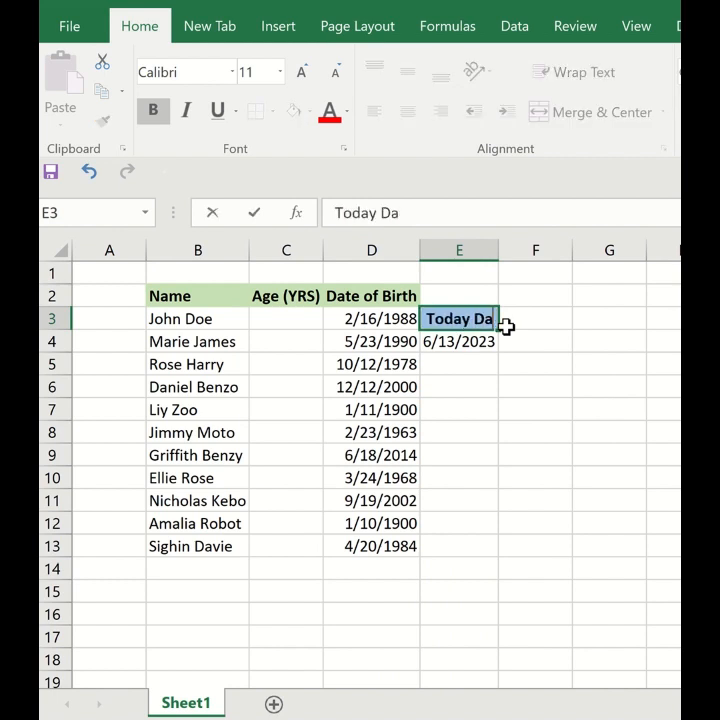
text(te)
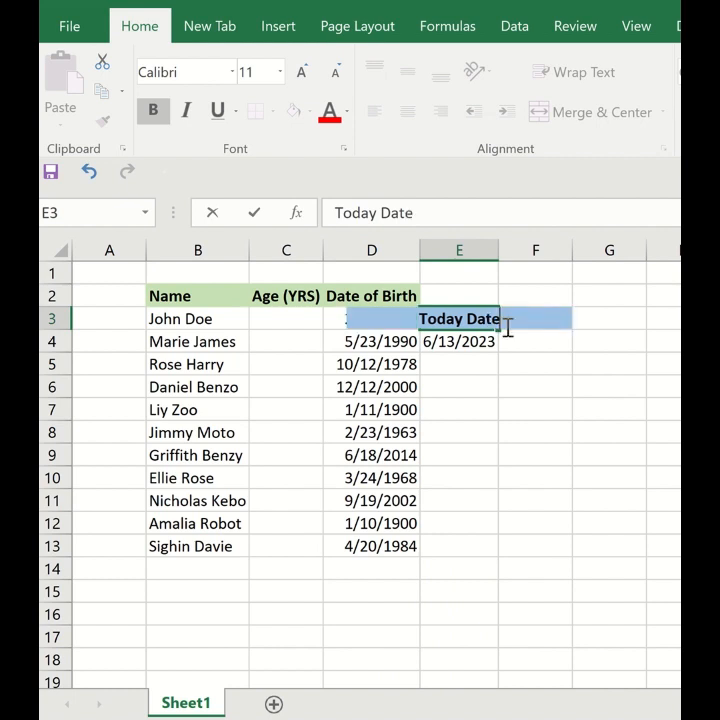
click(507, 390)
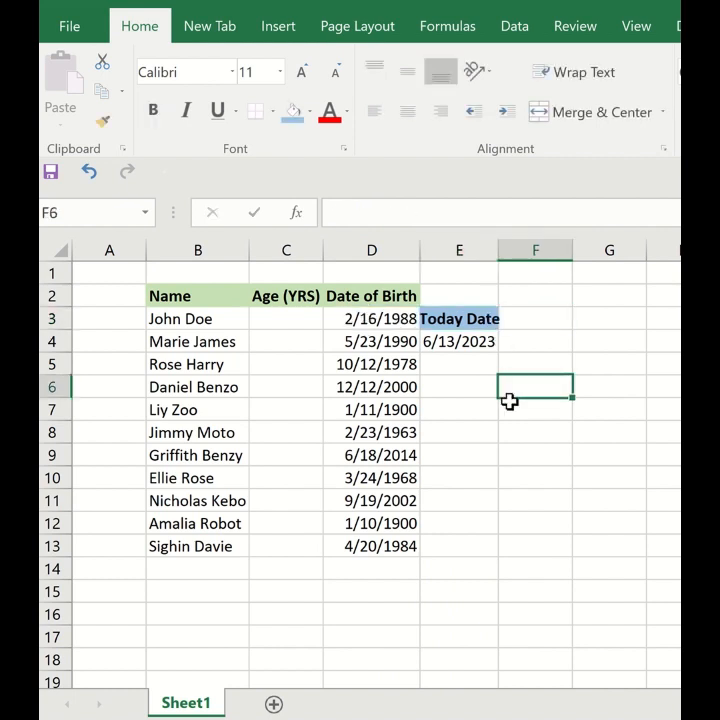
click(479, 316)
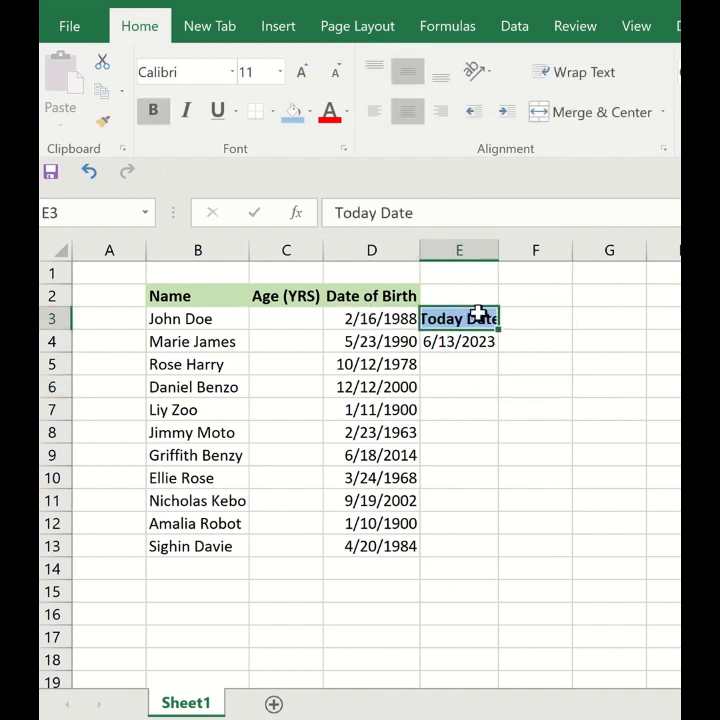
click(376, 250)
click(435, 252)
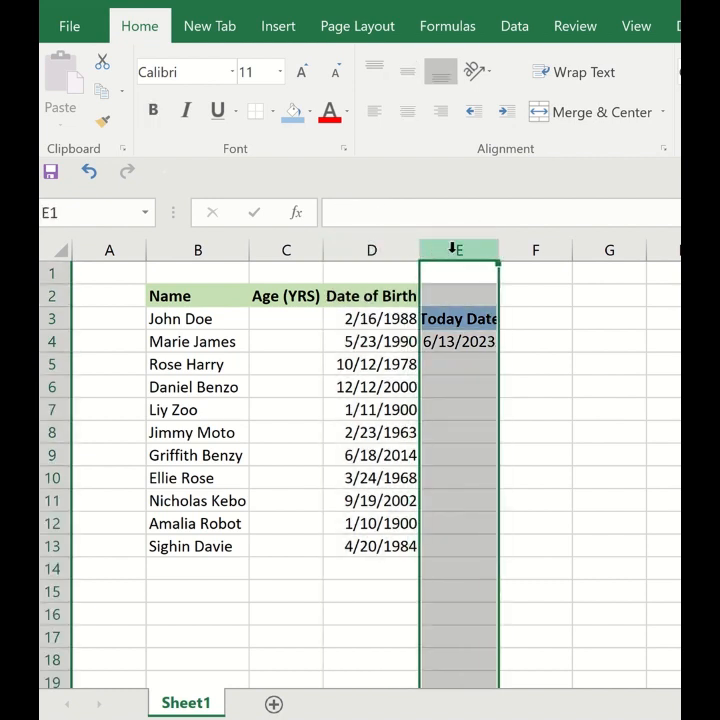
drag(355, 249, 456, 248)
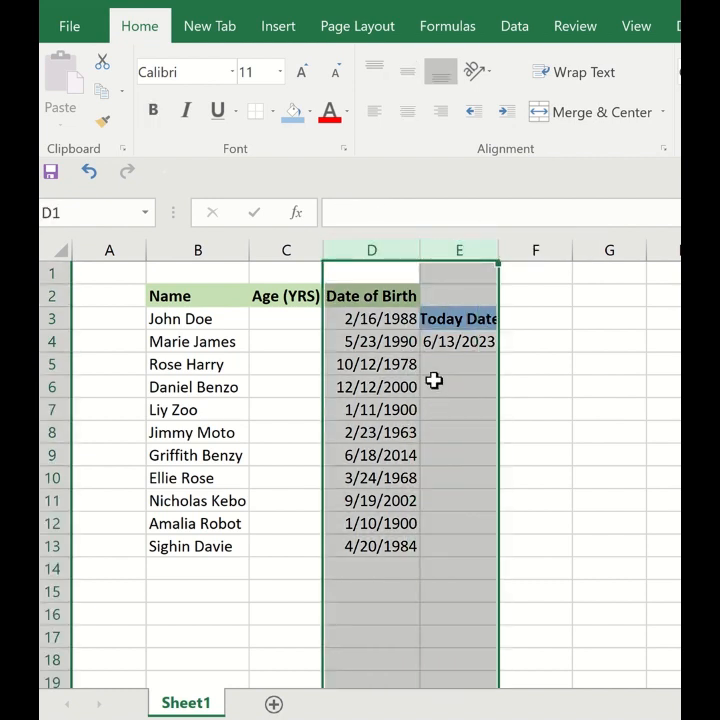
click(276, 319)
click(284, 249)
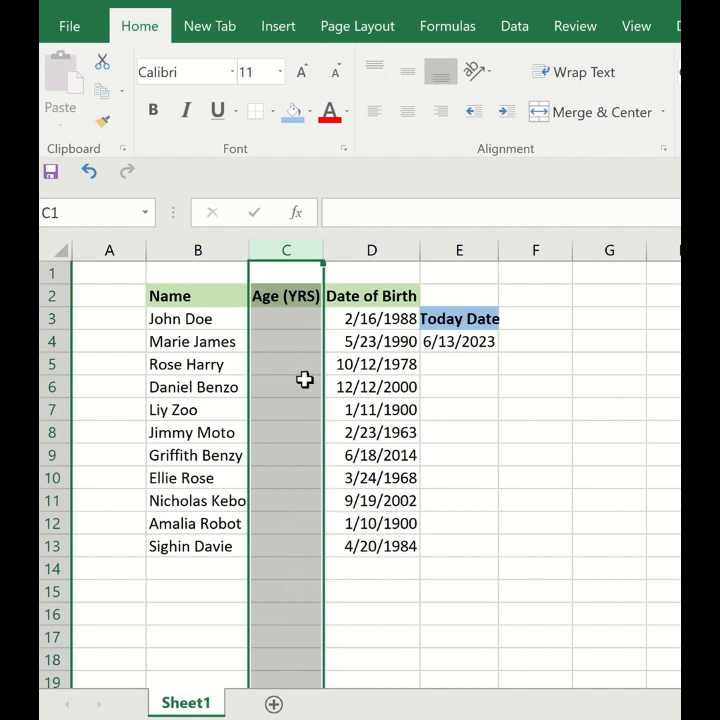
- Enter the formula =TEXT($E$4-D4,"Y") in cell C3, the first row of the Age (YRS) column
click(299, 321)
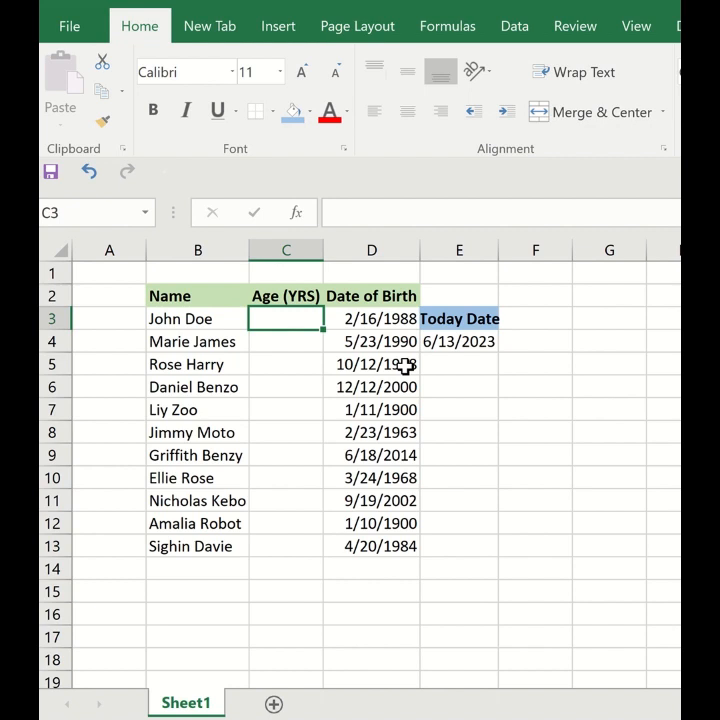
text(=)
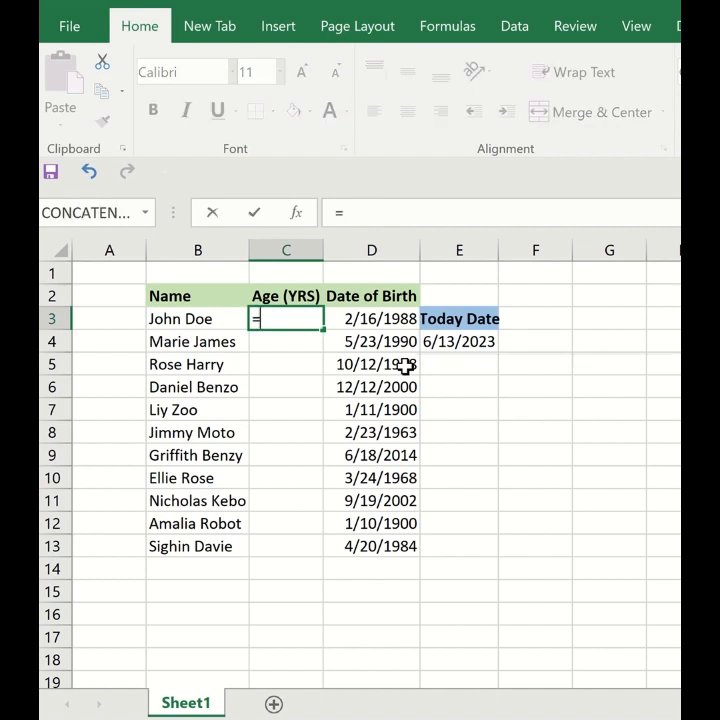
text(Text)
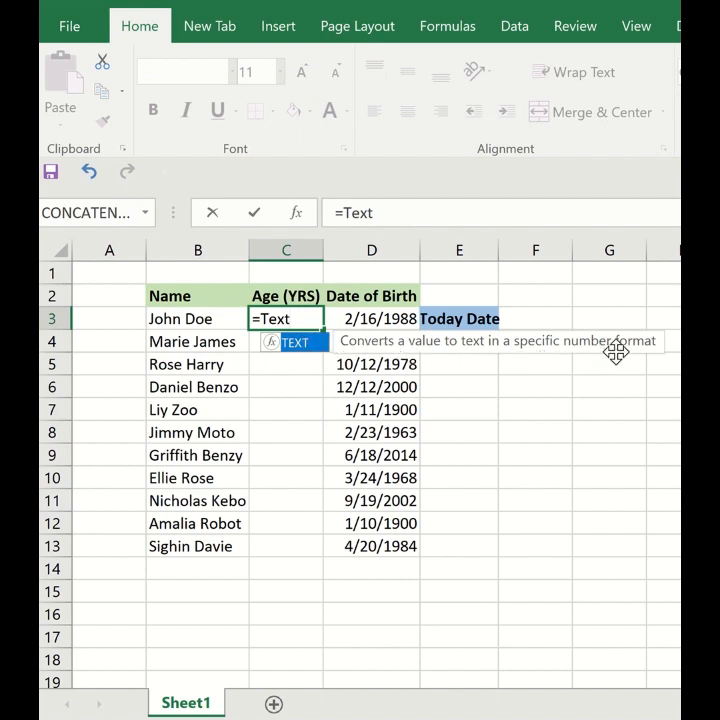
double_click(300, 345)
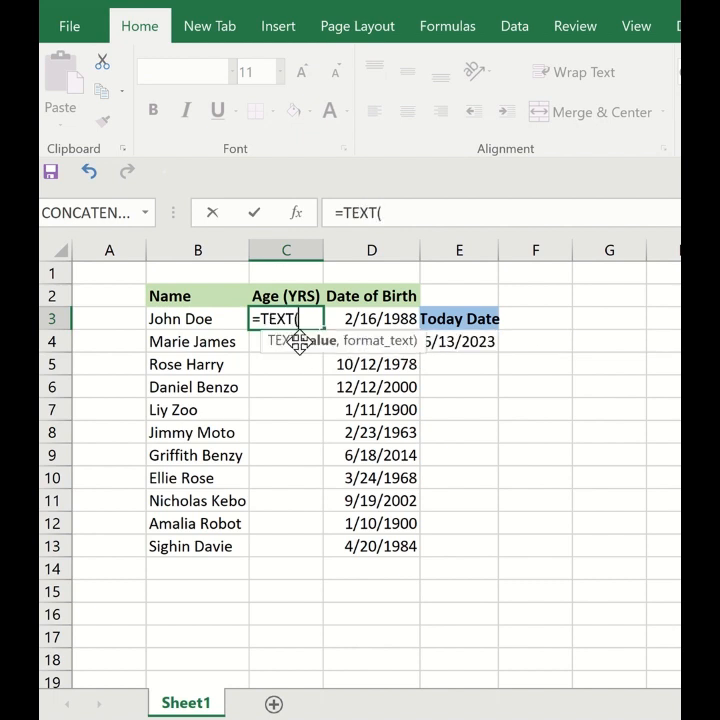
click(462, 344)
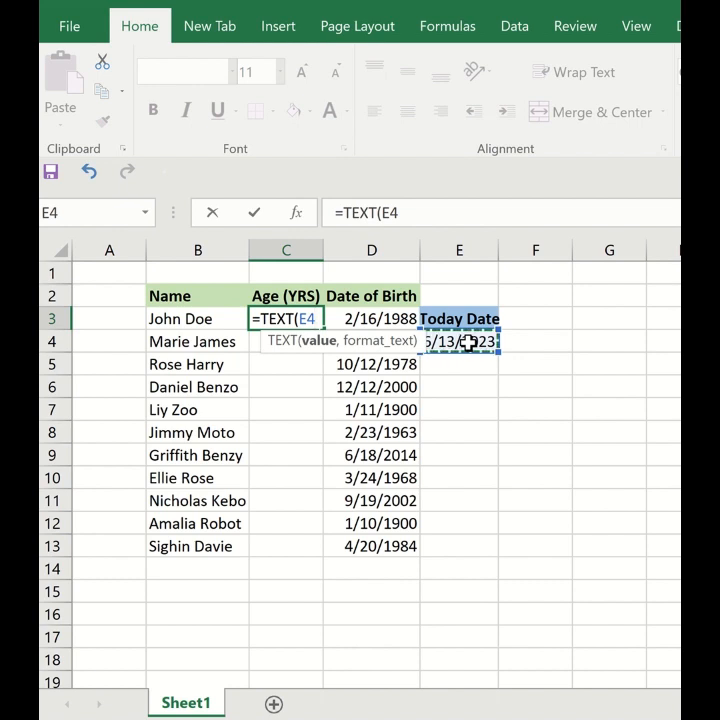
click(302, 318)
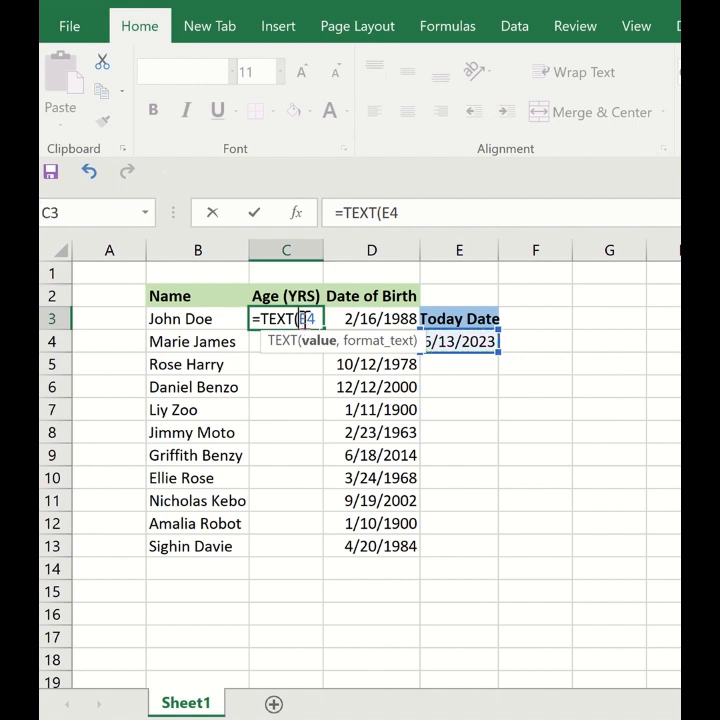
text($)
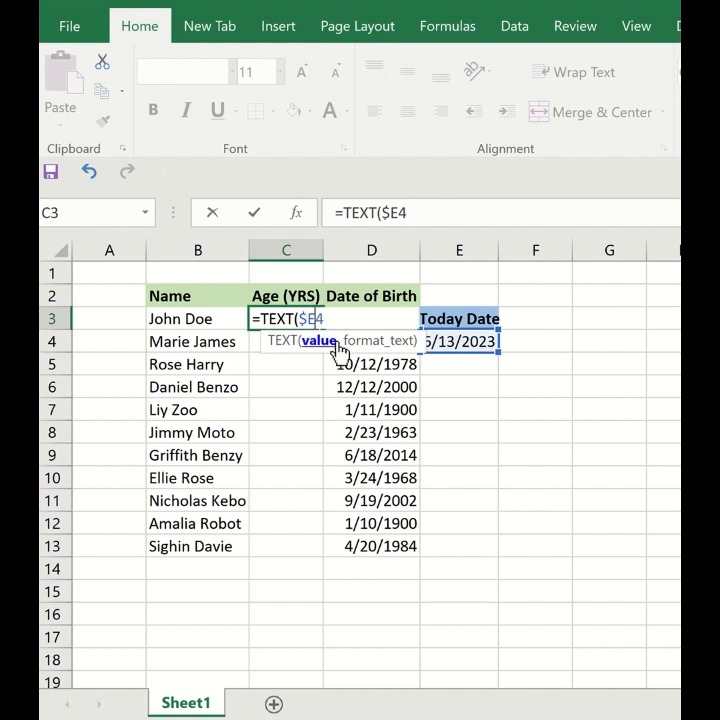
text($4-)
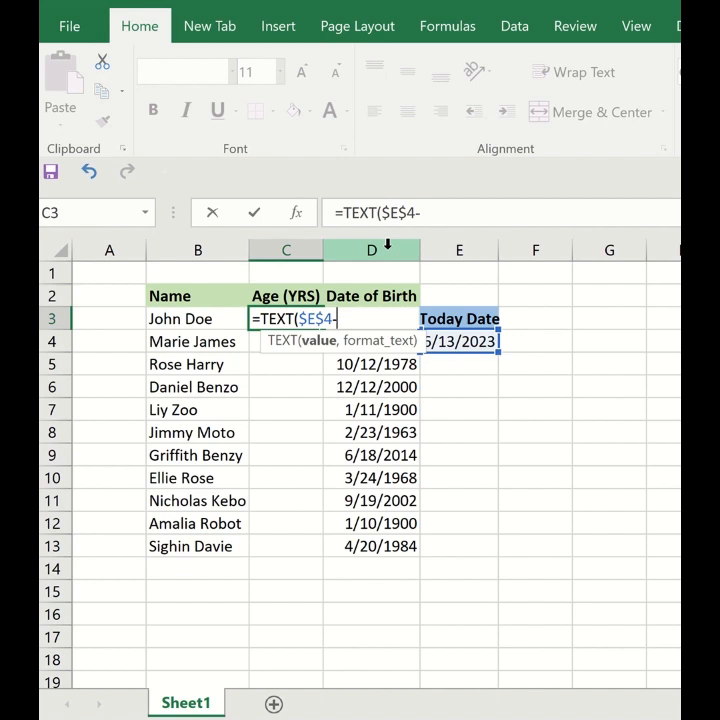
text(D4)
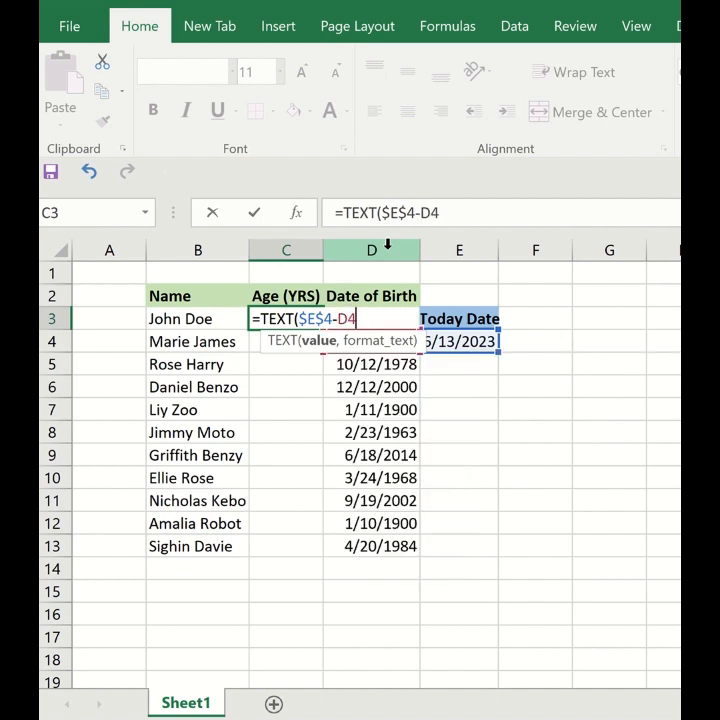
text(,)
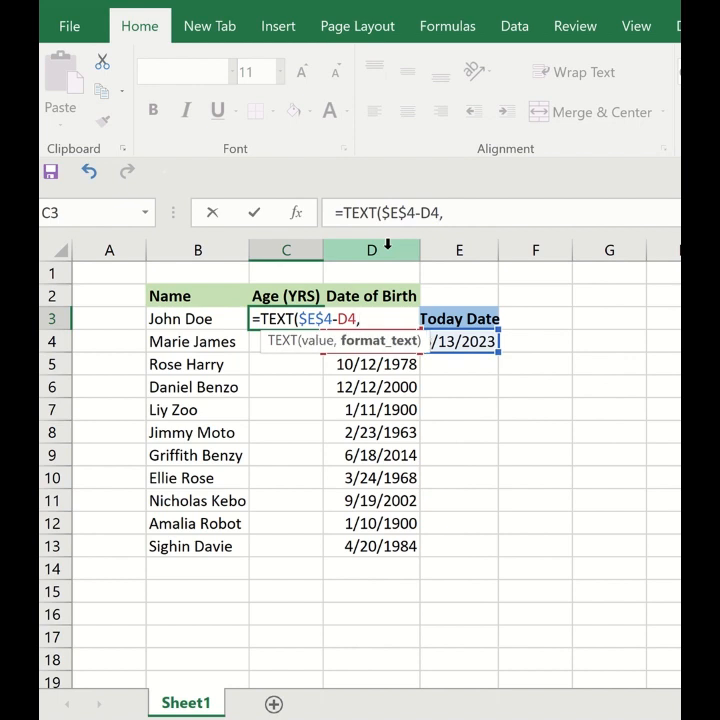
text("Y")
text())
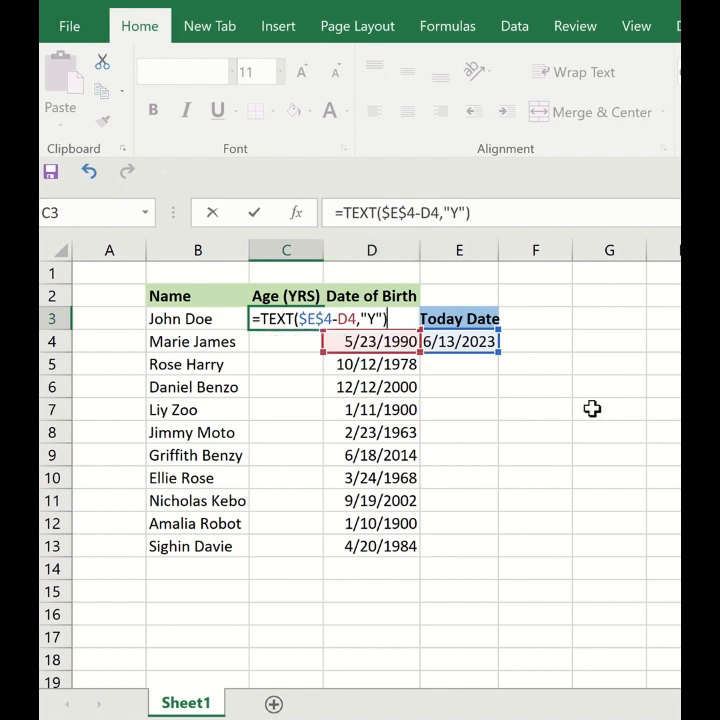
key(Return)
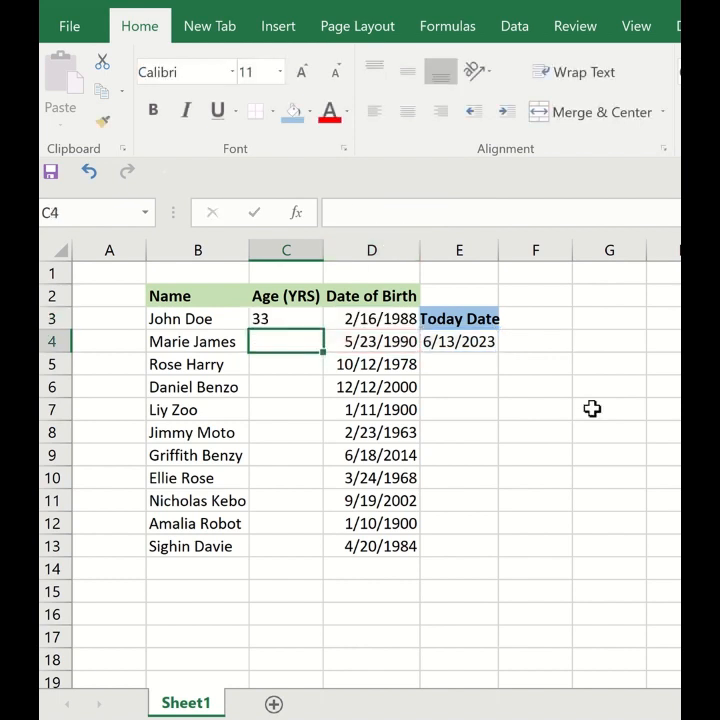
- Try filling the C3 age formula down through C13, and undo the fill
click(302, 319)
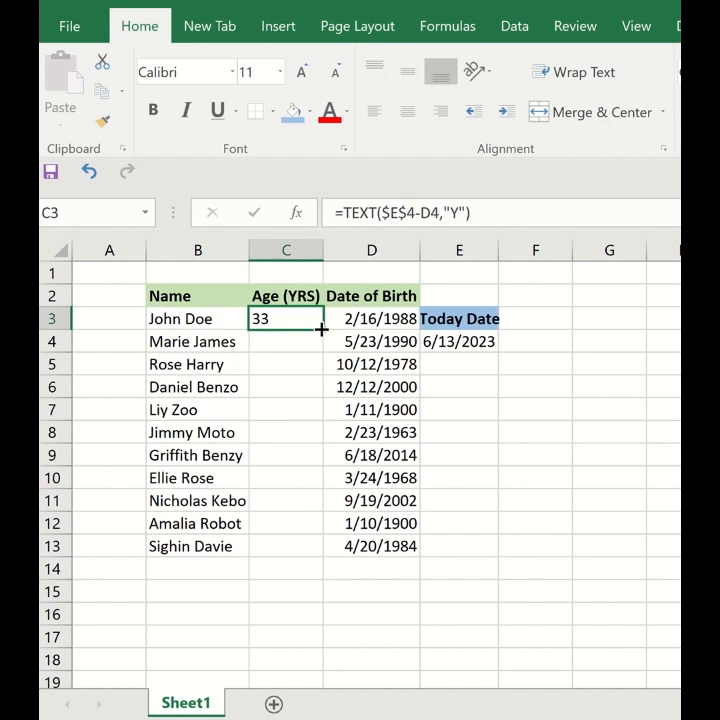
drag(321, 328, 304, 540)
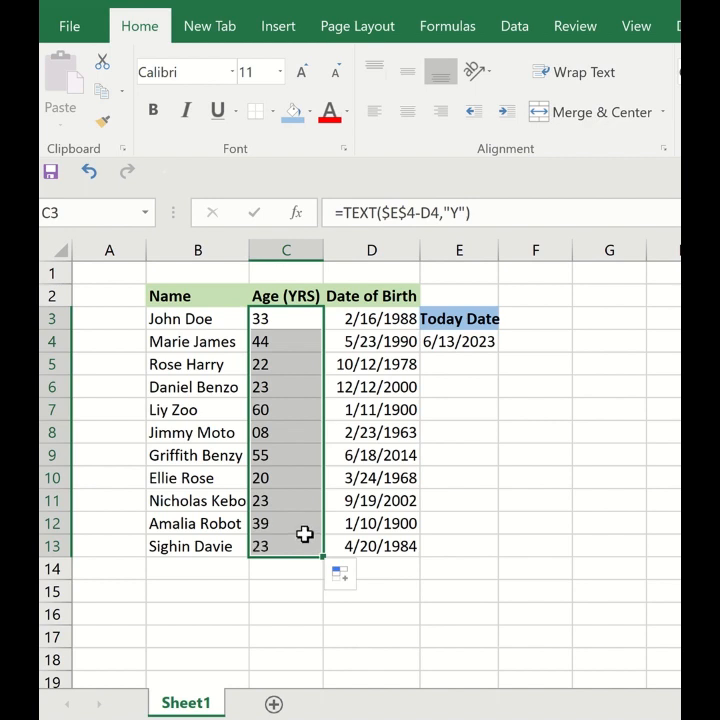
click(306, 530)
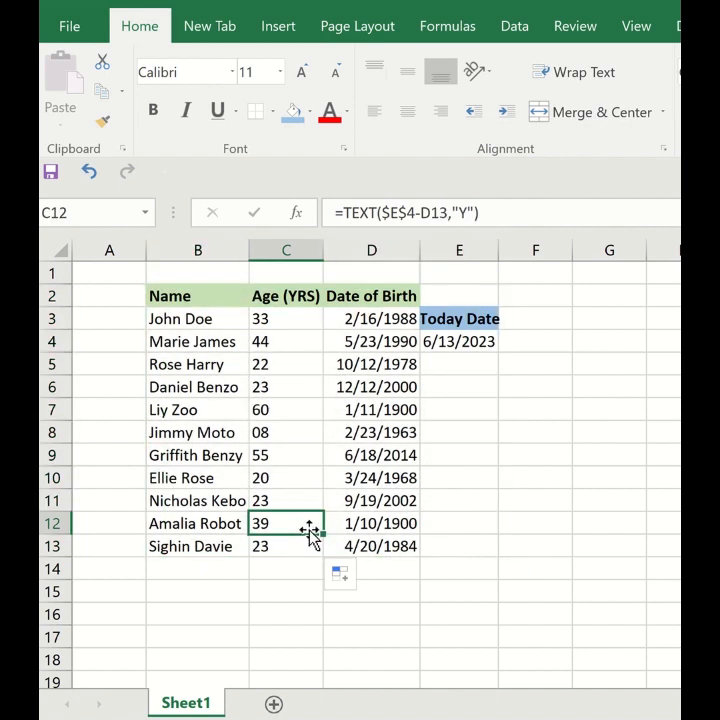
key(ctrl+z)
key(ctrl+z)
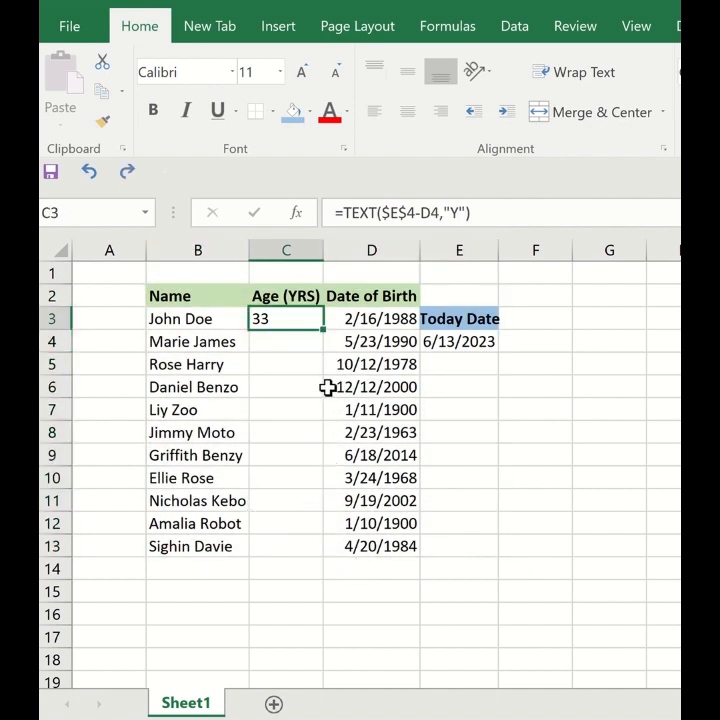
- Fill the age formula from C3 down the Age (YRS) column through C13
double_click(322, 327)
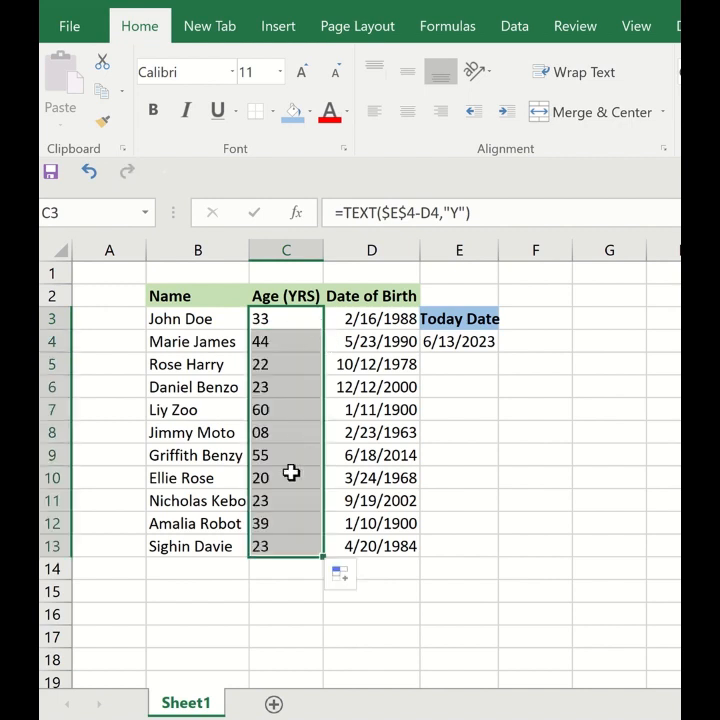
click(517, 527)
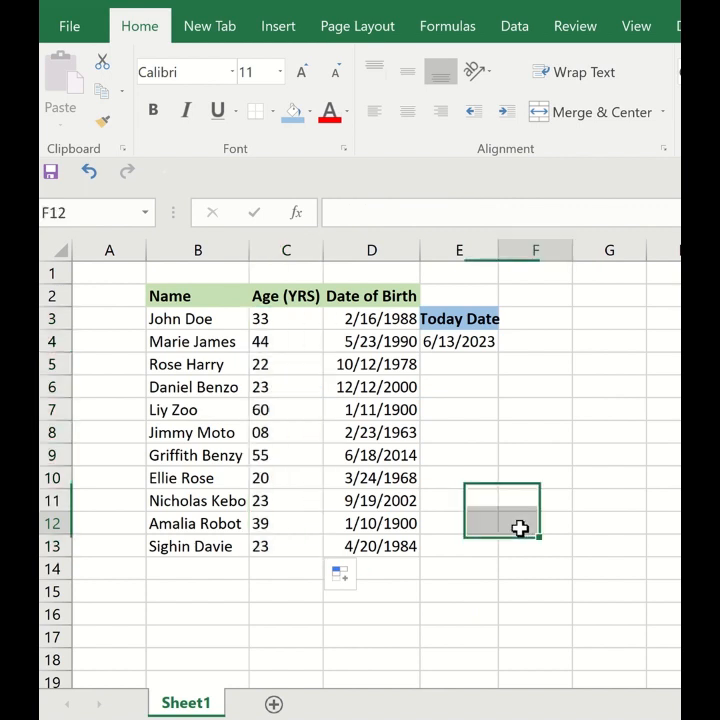